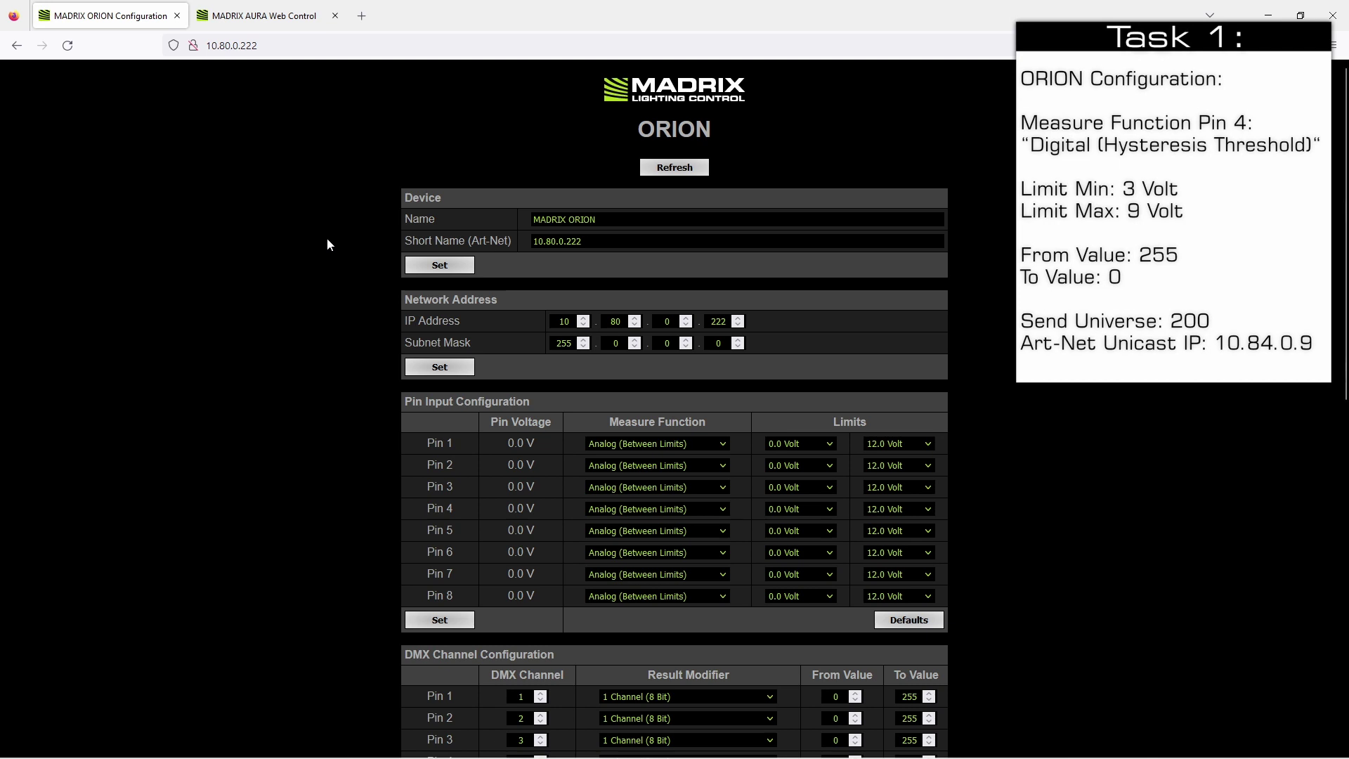
Step: Make pin 4 a Digital (Hysteresis Threshold) input with 3.0–9.0 Volt limits and apply it
{"action": "left_click", "coordinate": [639, 510]}
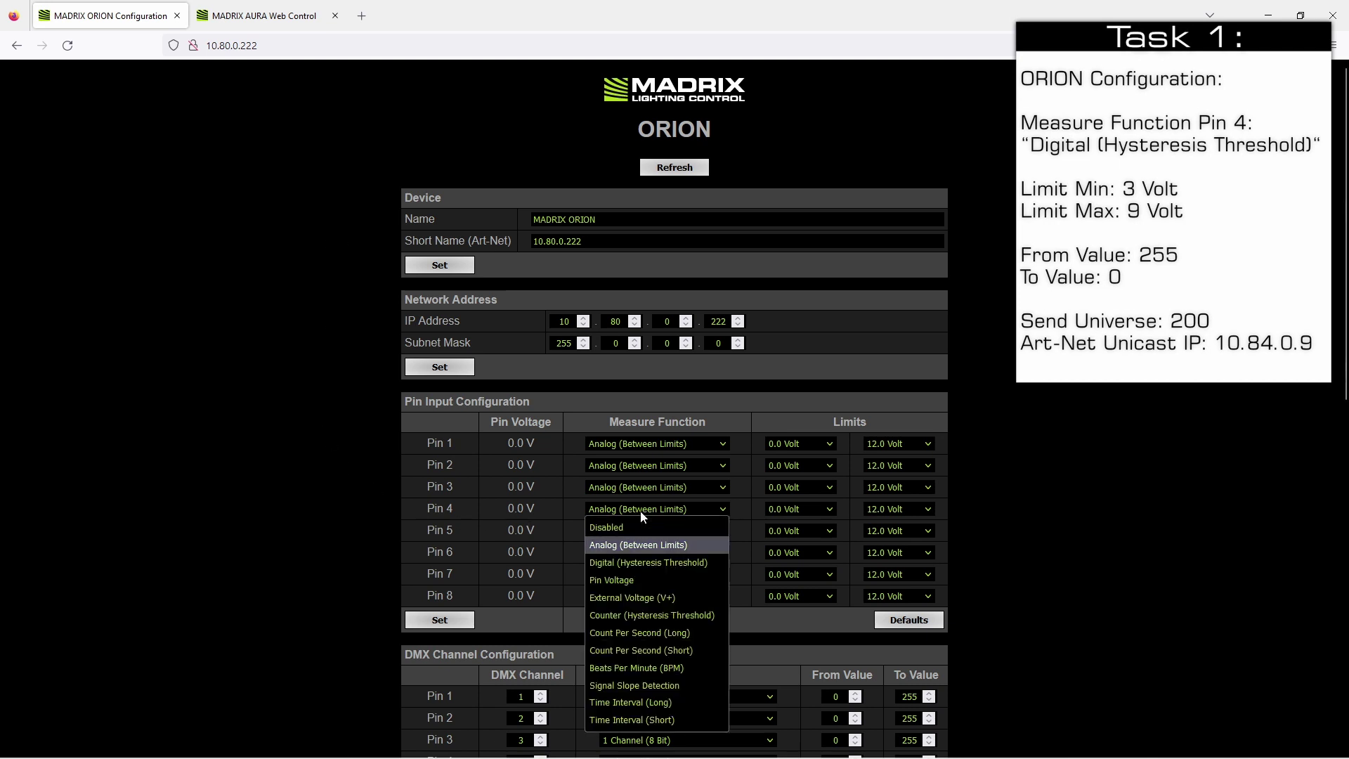
{"action": "left_click", "coordinate": [635, 564]}
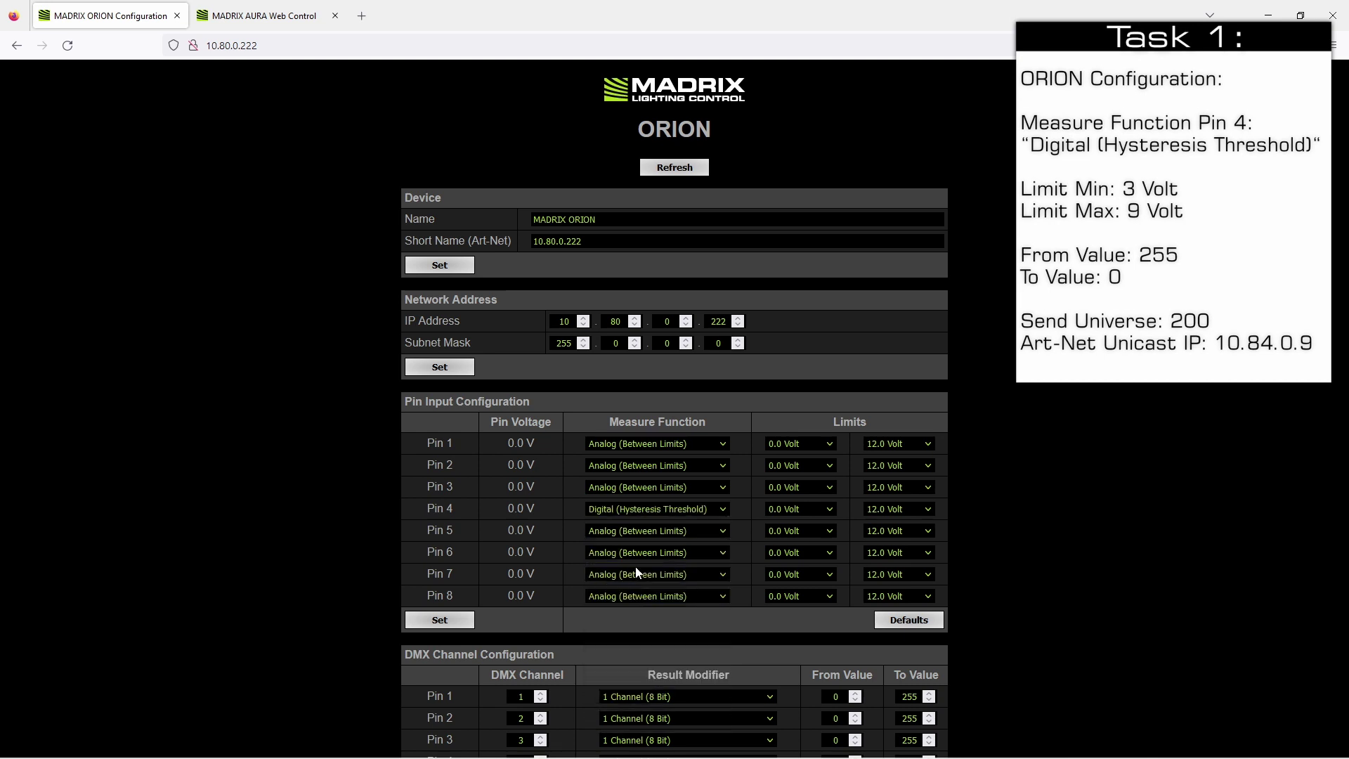
{"action": "left_click", "coordinate": [829, 510]}
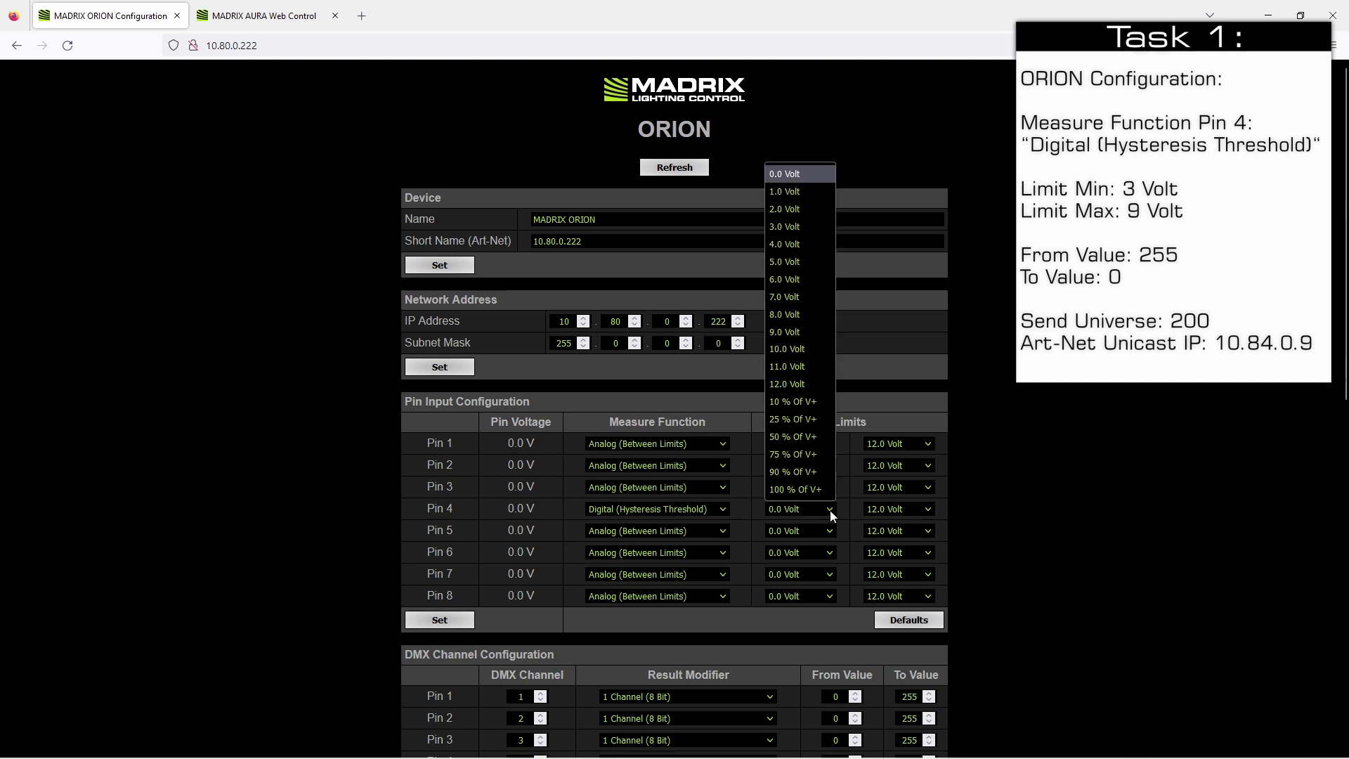
{"action": "left_click", "coordinate": [802, 229]}
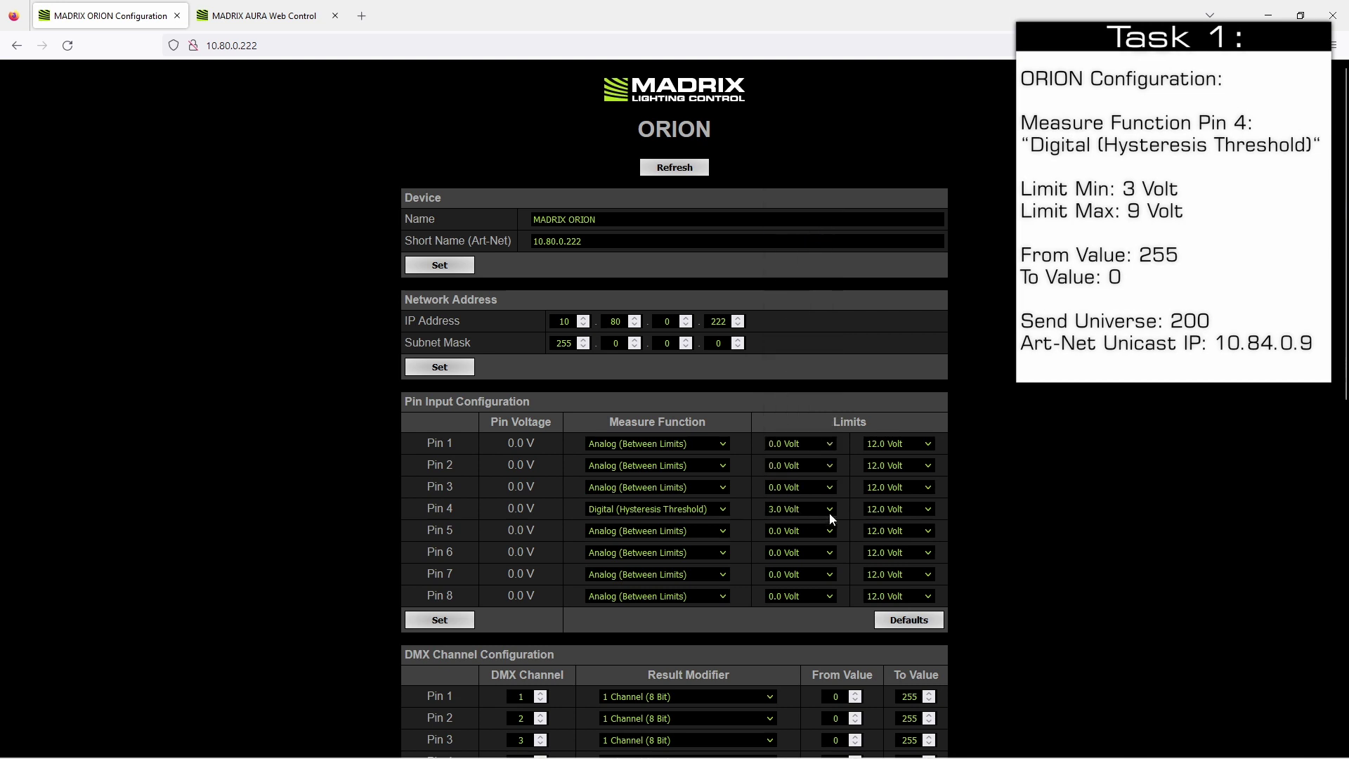
{"action": "left_click", "coordinate": [904, 511]}
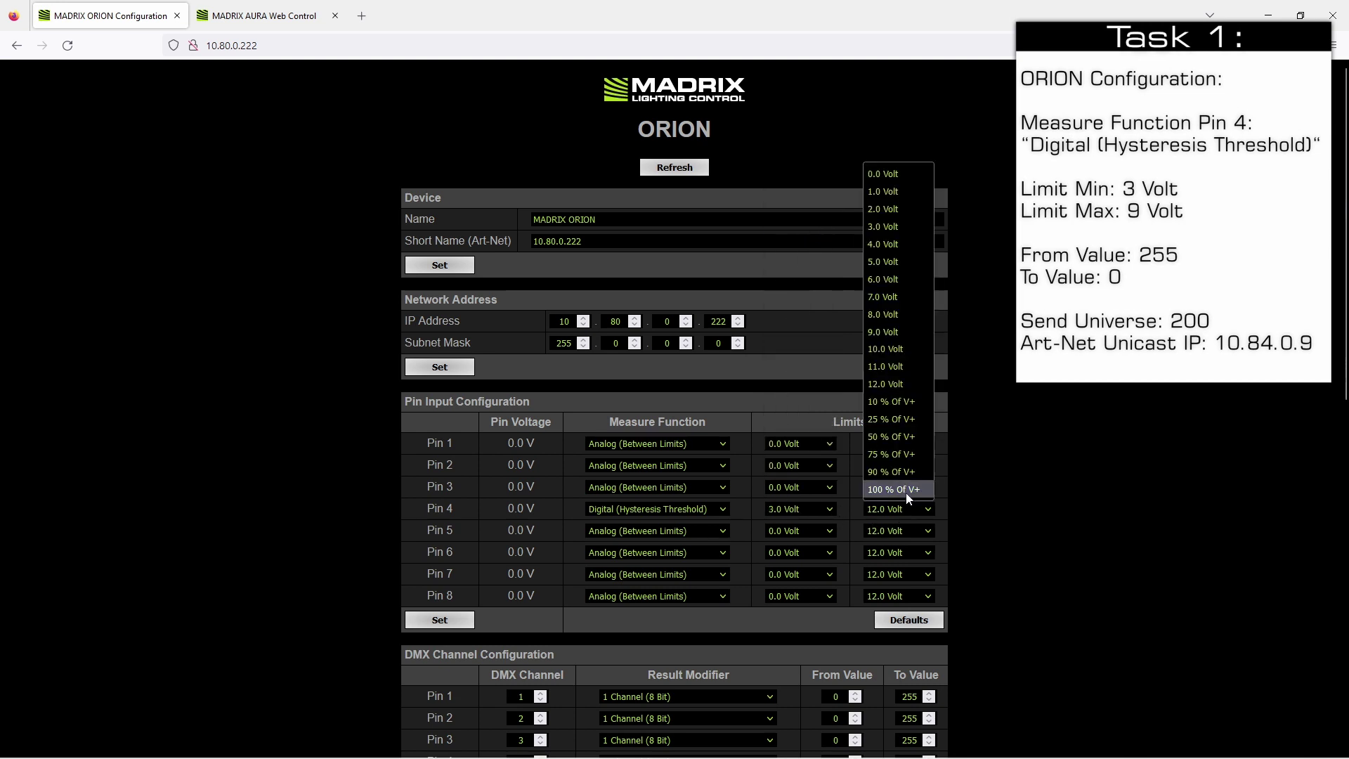
{"action": "left_click", "coordinate": [893, 335]}
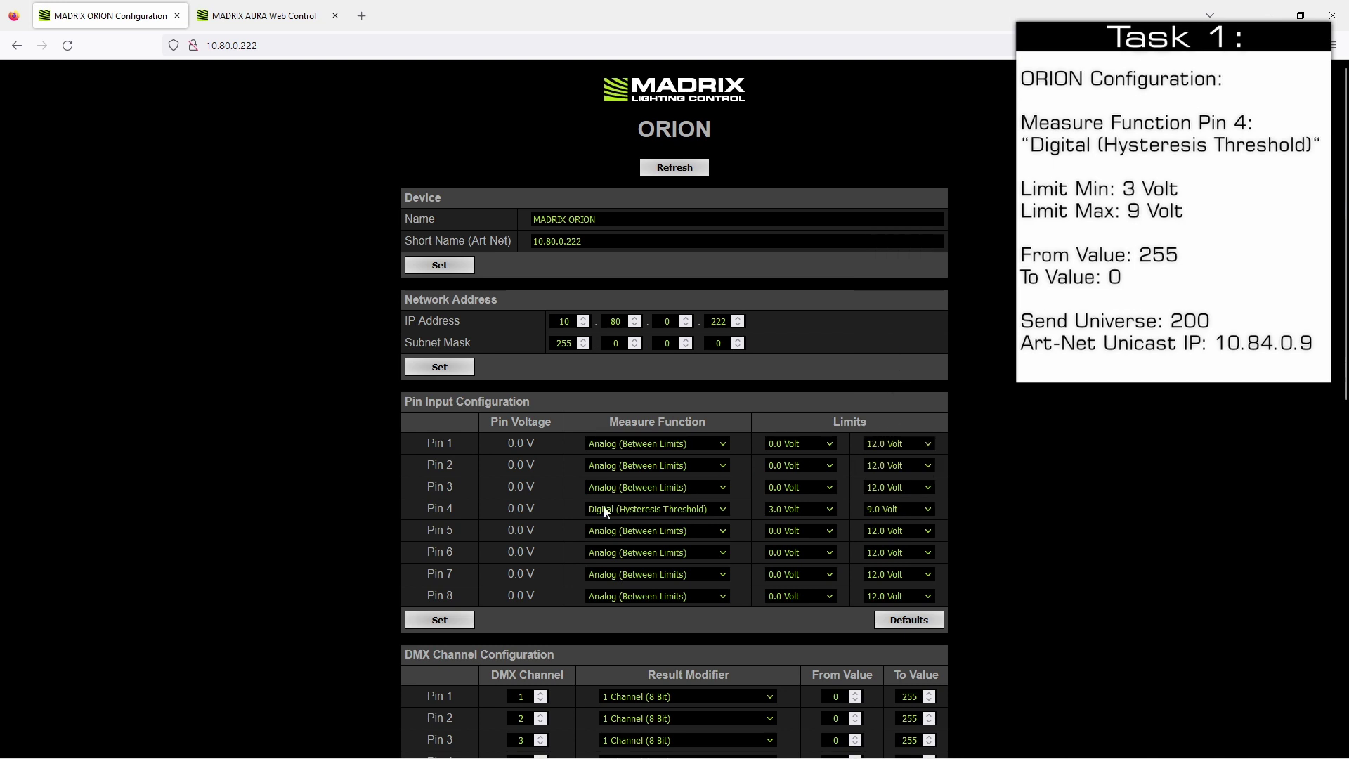
{"action": "left_click", "coordinate": [438, 618]}
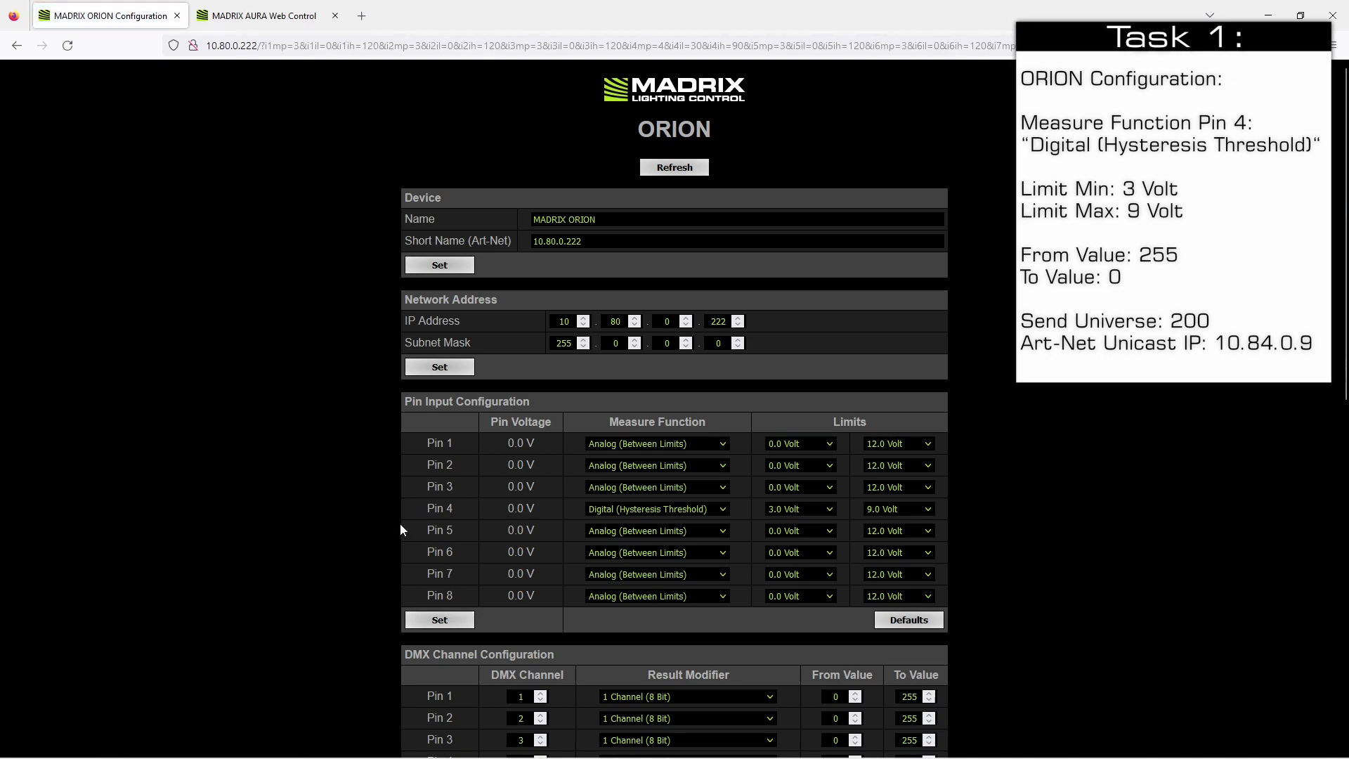
{"action": "scroll", "coordinate": [401, 526], "scroll_direction": "down", "scroll_amount": 3}
{"action": "scroll", "coordinate": [400, 523], "scroll_direction": "down", "scroll_amount": 2}
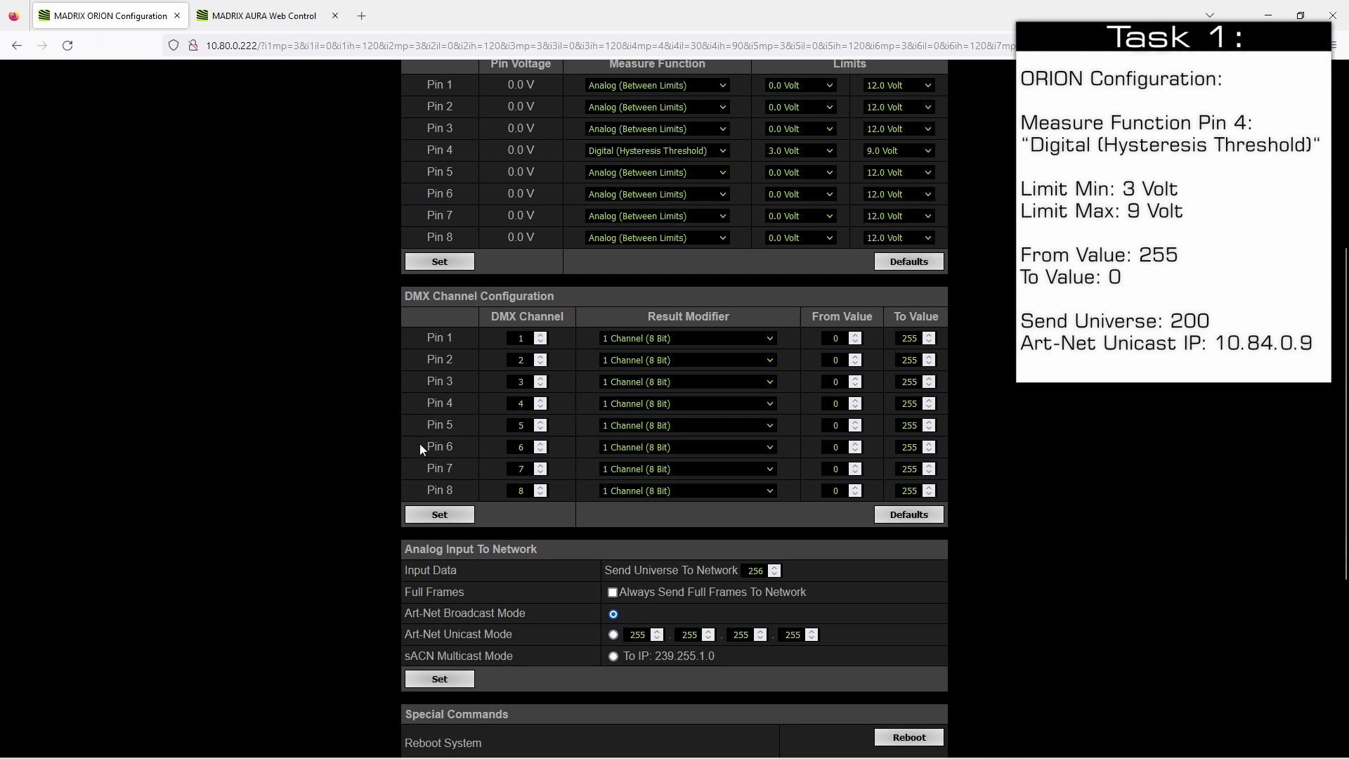
{"action": "scroll", "coordinate": [435, 520], "scroll_direction": "down", "scroll_amount": 2}
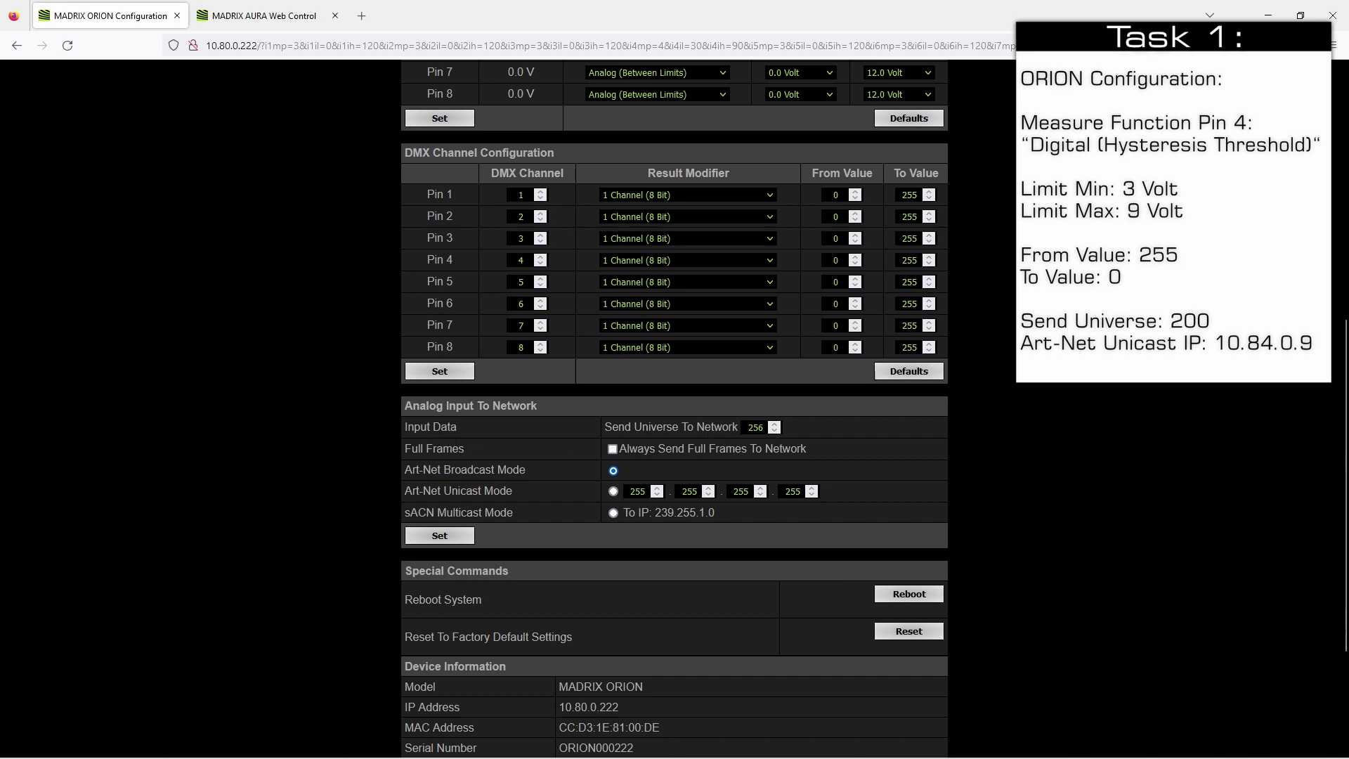
Step: Change the Send Universe To Network value from 256 to 200
{"action": "left_click", "coordinate": [749, 427]}
{"action": "left_click_drag", "start_coordinate": [747, 427], "coordinate": [764, 426]}
{"action": "type", "text": "200"}
Step: Switch output to Art-Net Unicast with target IP 10.84.0.9 and apply the network settings
{"action": "left_click", "coordinate": [614, 491]}
{"action": "double_click", "coordinate": [636, 491]}
{"action": "type", "text": "10"}
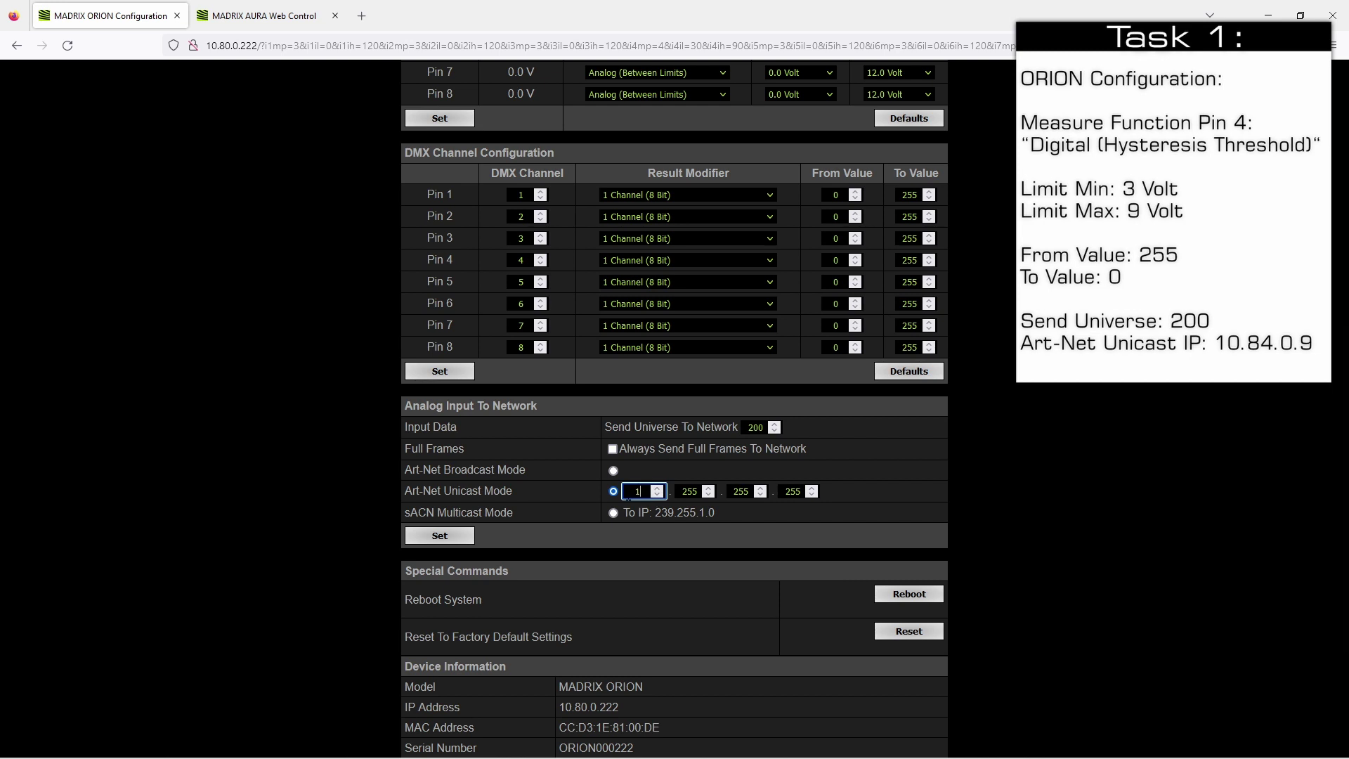
{"action": "left_click", "coordinate": [682, 491]}
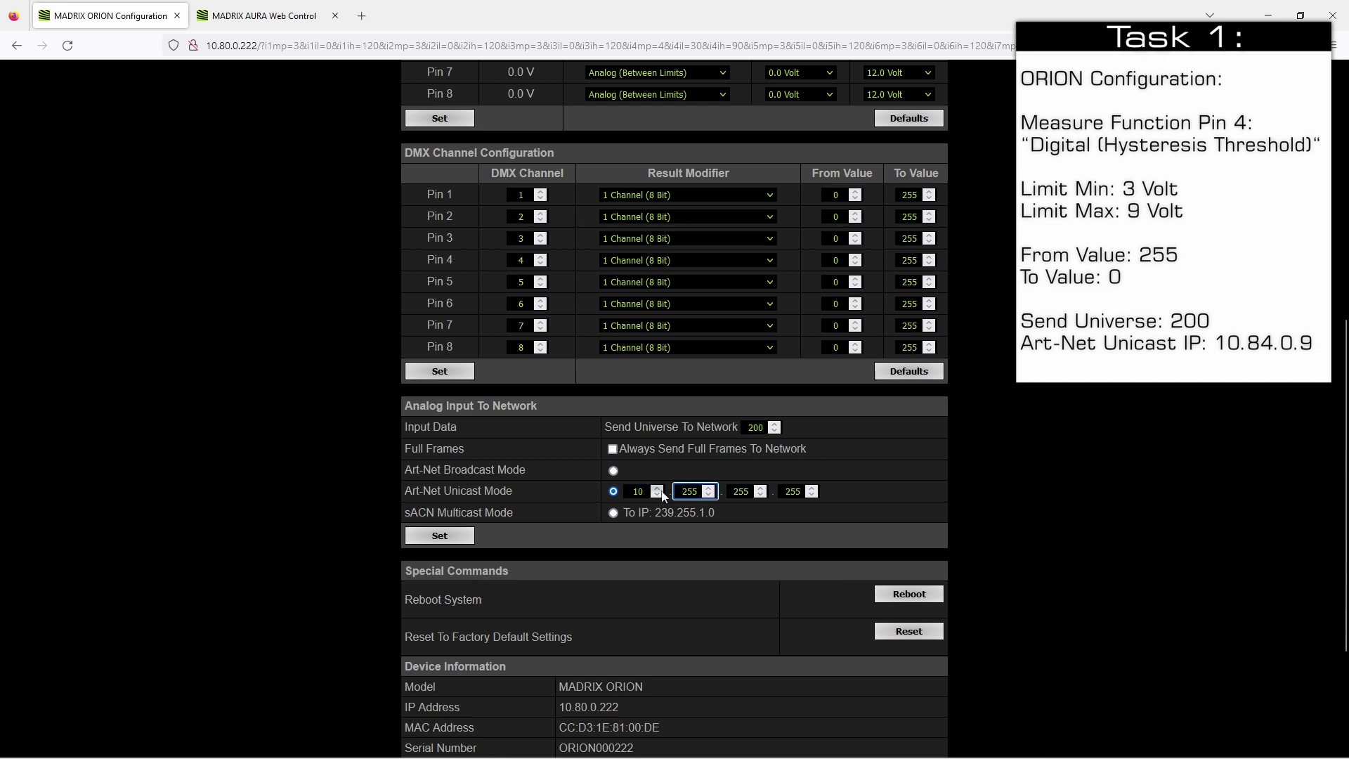
{"action": "double_click", "coordinate": [685, 492]}
{"action": "type", "text": "84"}
{"action": "double_click", "coordinate": [736, 491]}
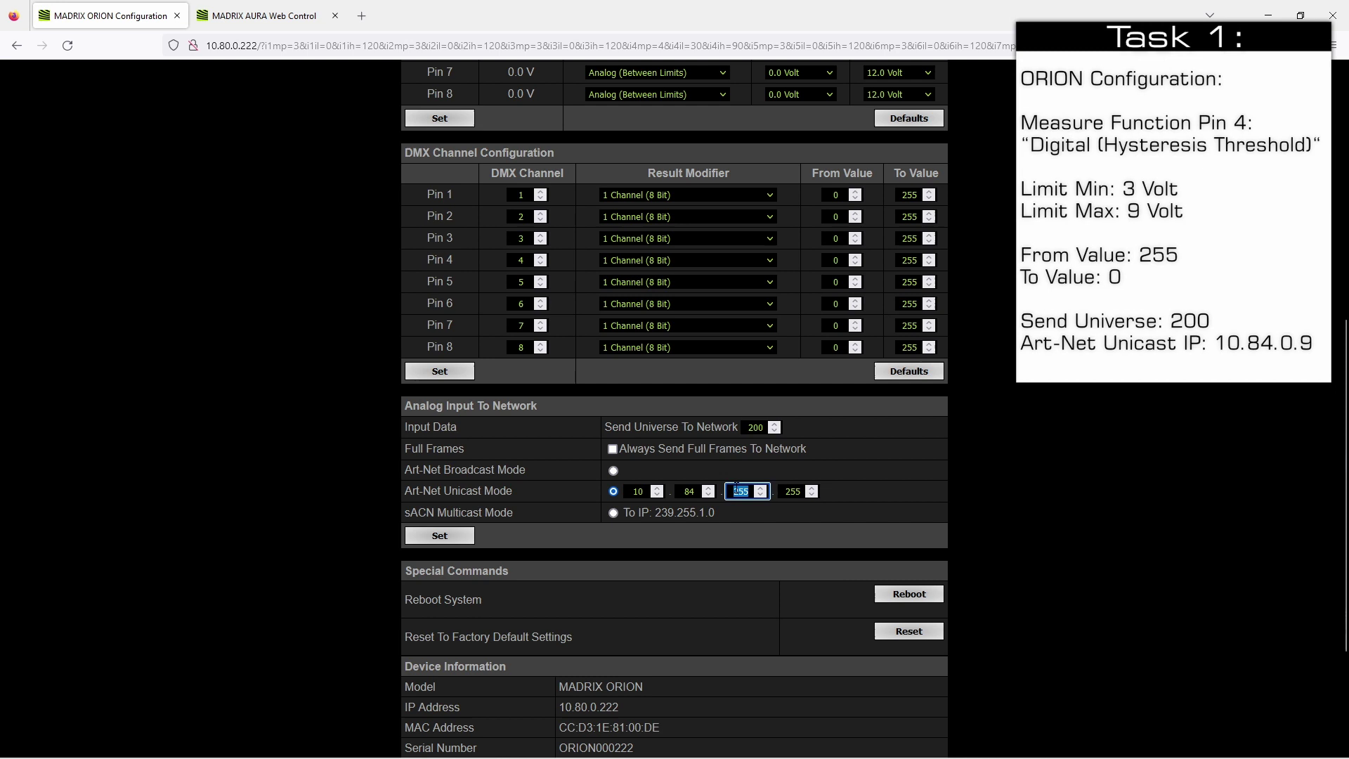
{"action": "type", "text": "0"}
{"action": "double_click", "coordinate": [792, 491]}
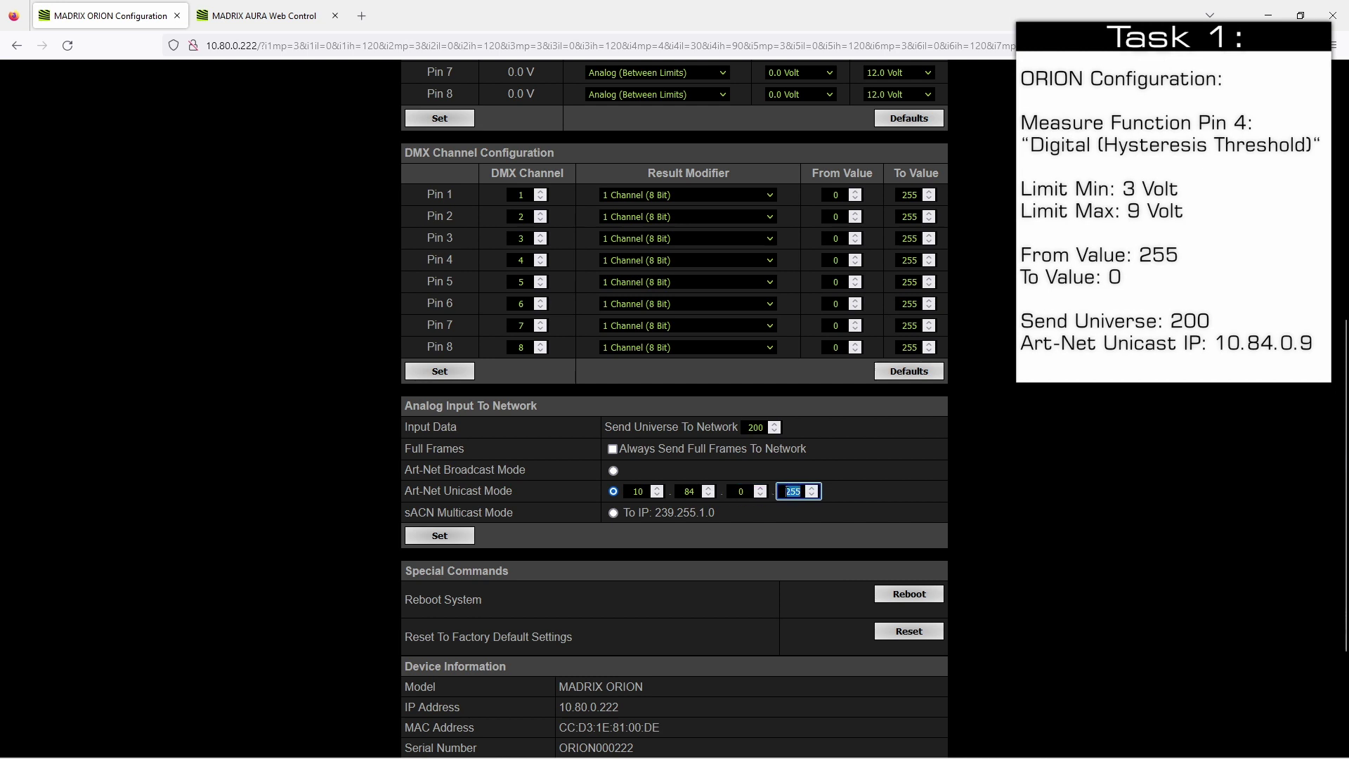
{"action": "type", "text": "9"}
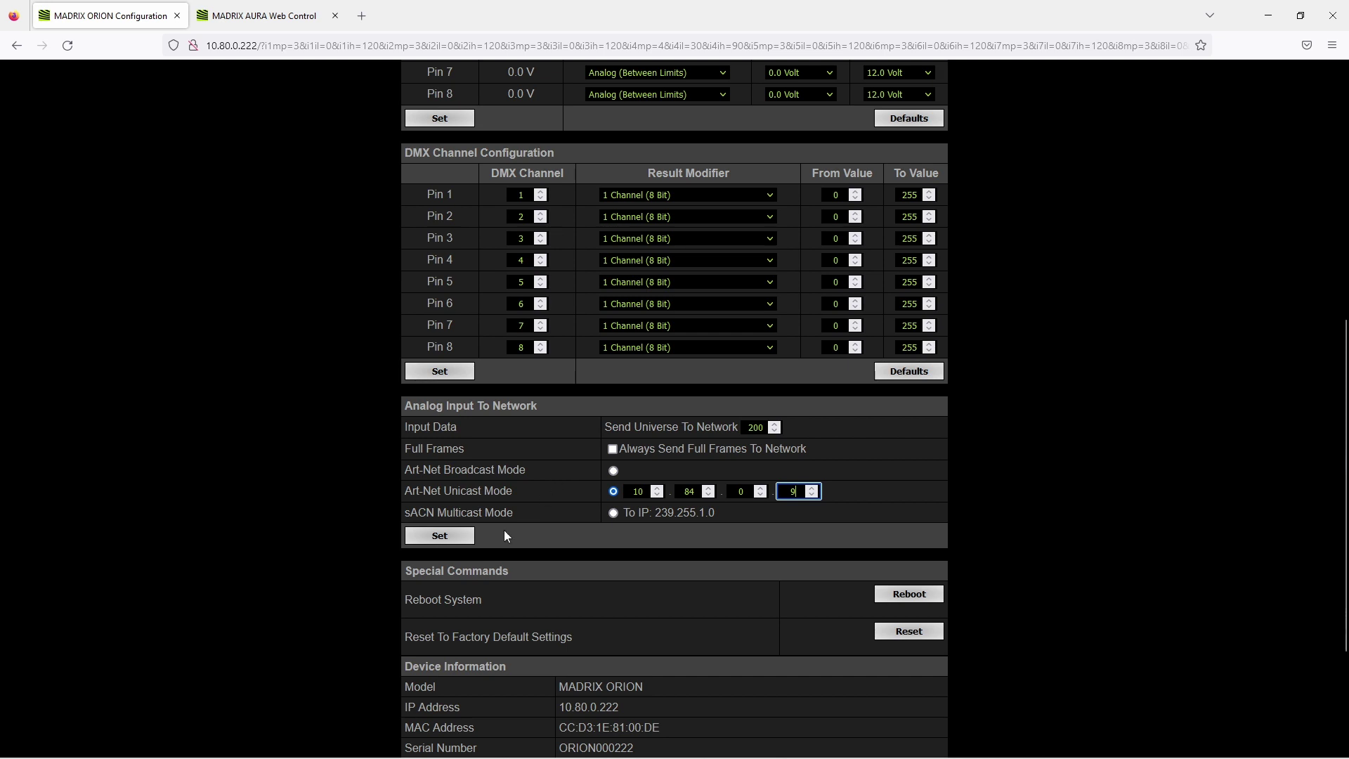
{"action": "left_click", "coordinate": [461, 539]}
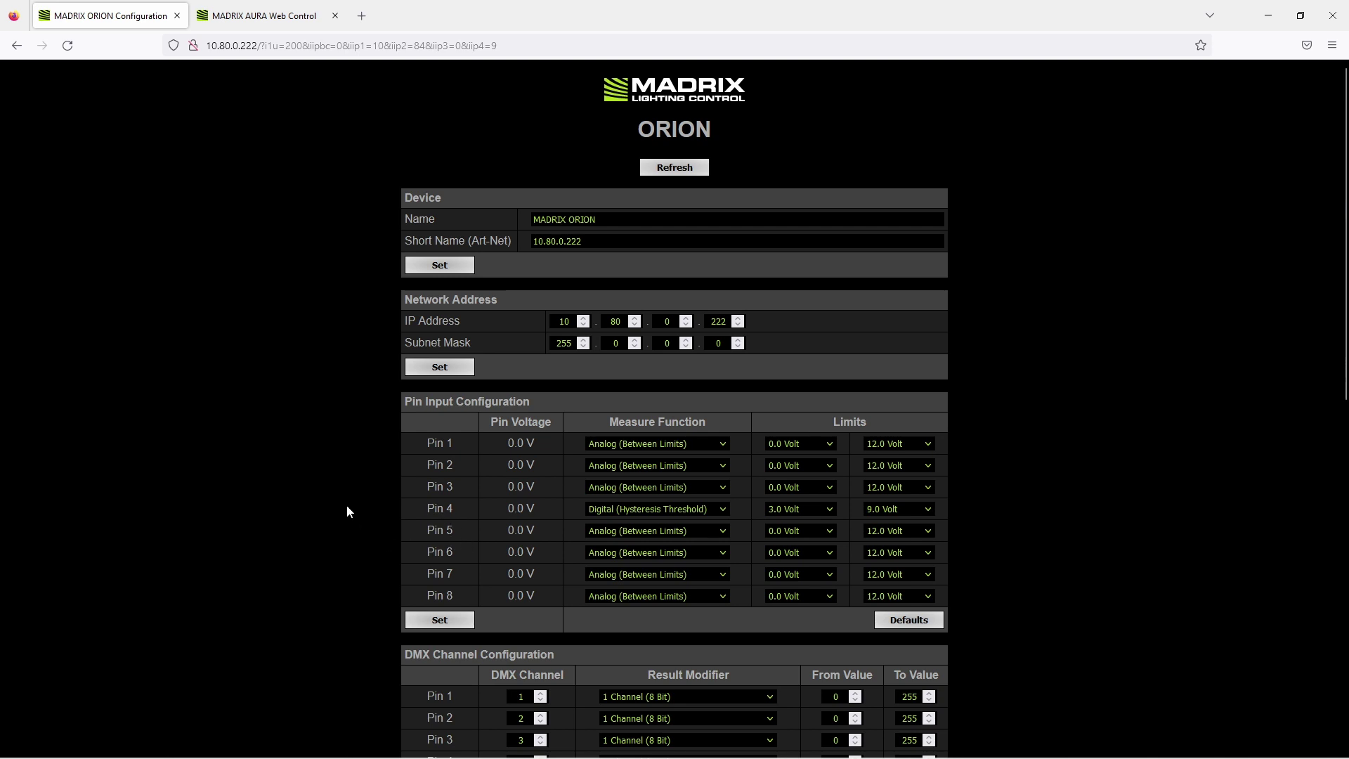
{"action": "scroll", "coordinate": [348, 504], "scroll_direction": "down", "scroll_amount": 4}
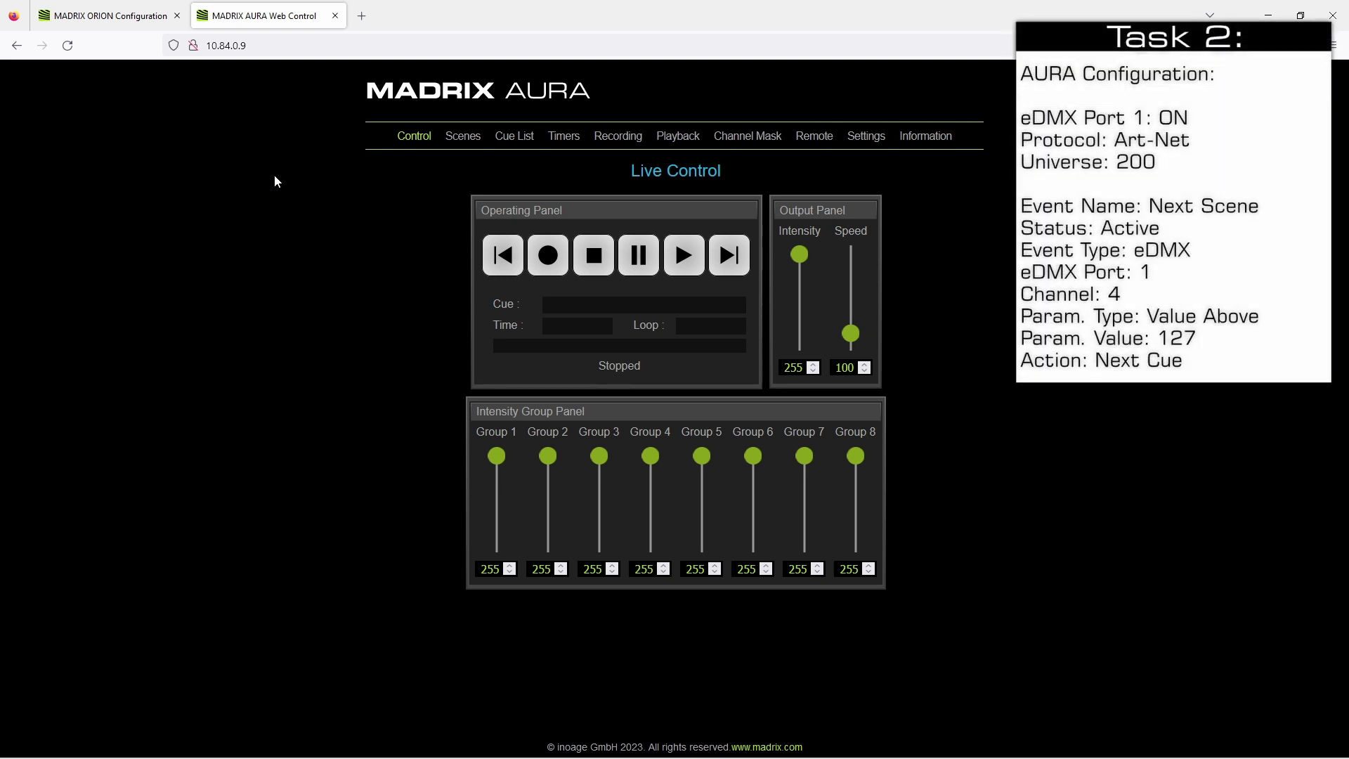
Step: On the Remote page, turn eDMX port 1 on with universe 200 and apply
{"action": "left_click", "coordinate": [821, 138]}
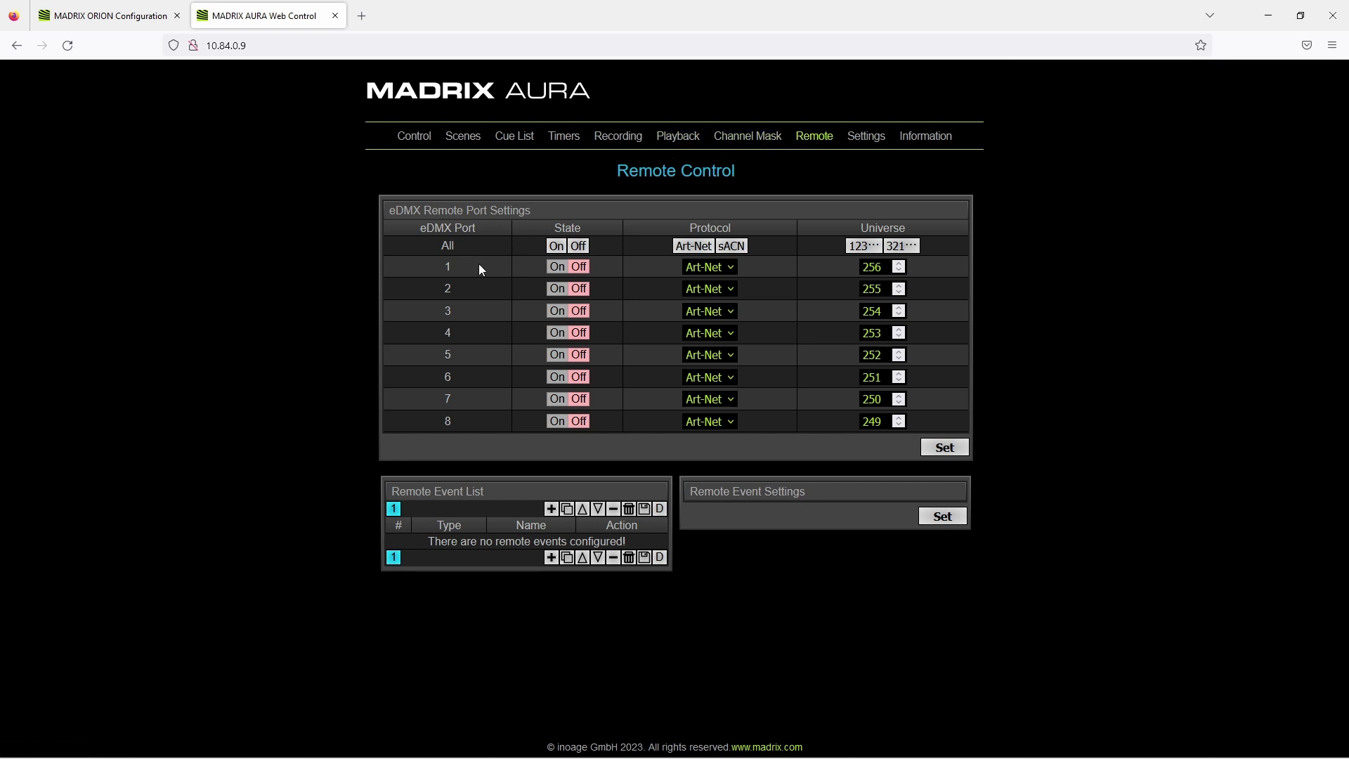
{"action": "left_click", "coordinate": [557, 269]}
{"action": "double_click", "coordinate": [872, 267]}
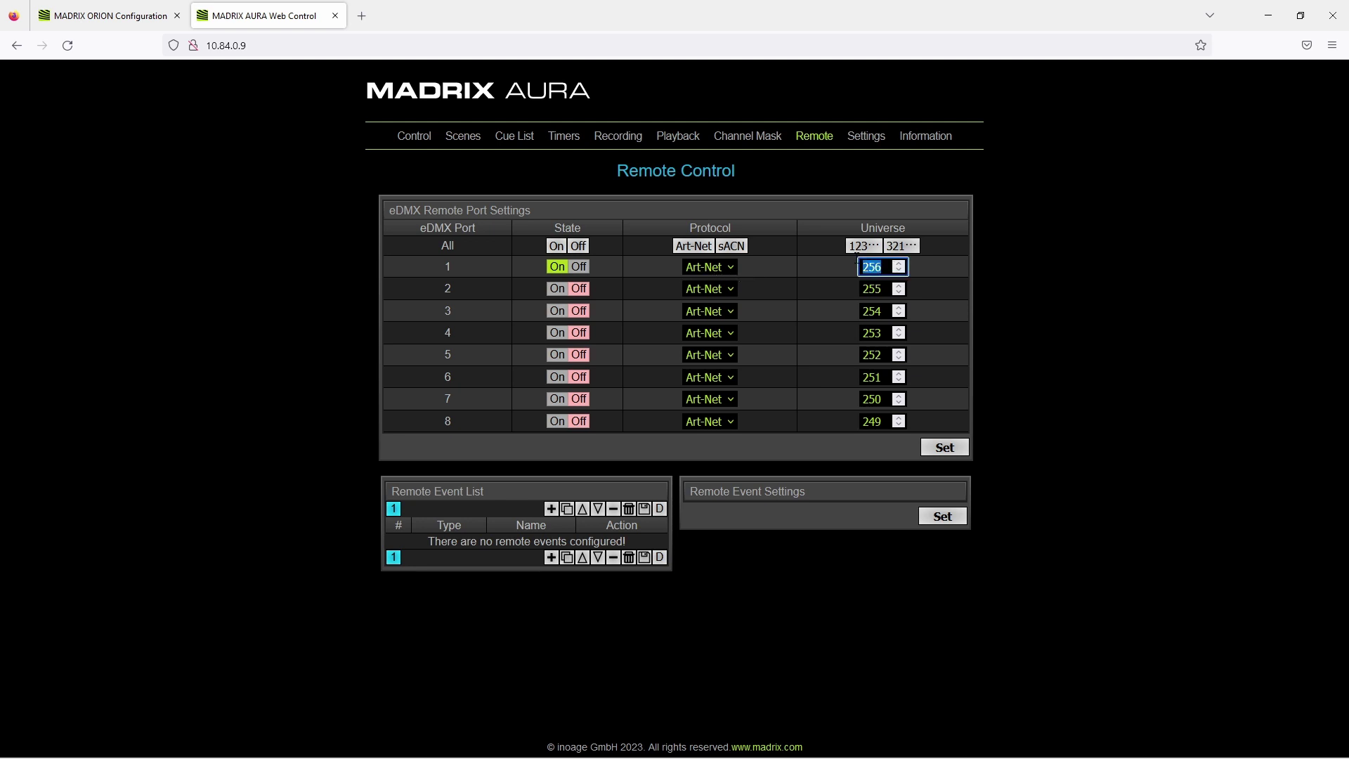
{"action": "type", "text": "200"}
{"action": "left_click", "coordinate": [943, 448]}
Step: Add a remote event named 'Next Scene', make it active, and set channel 4
{"action": "left_click", "coordinate": [550, 510]}
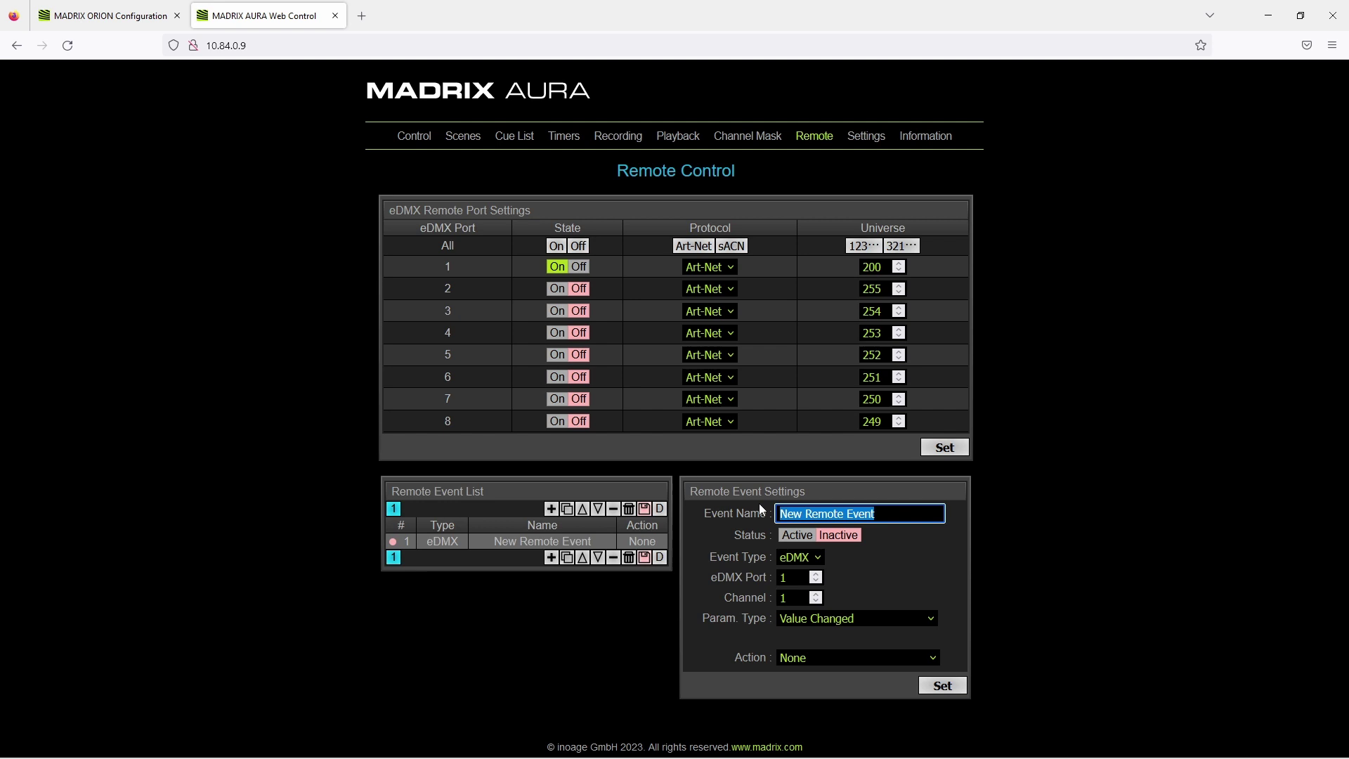
{"action": "type", "text": "Next"}
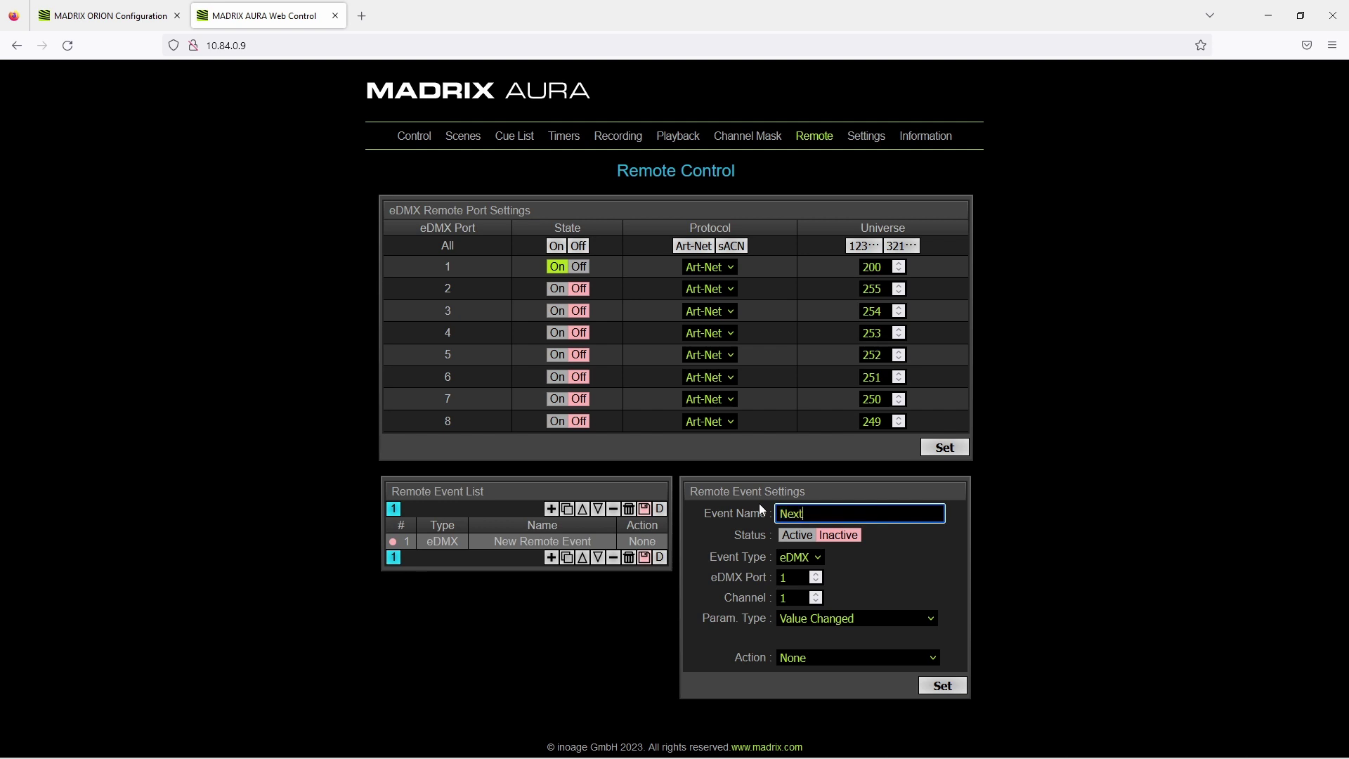
{"action": "type", "text": " Sven"}
{"action": "key", "text": "BackSpace"}
{"action": "key", "text": "BackSpace"}
{"action": "key", "text": "BackSpace"}
{"action": "type", "text": "cene"}
{"action": "left_click", "coordinate": [789, 539]}
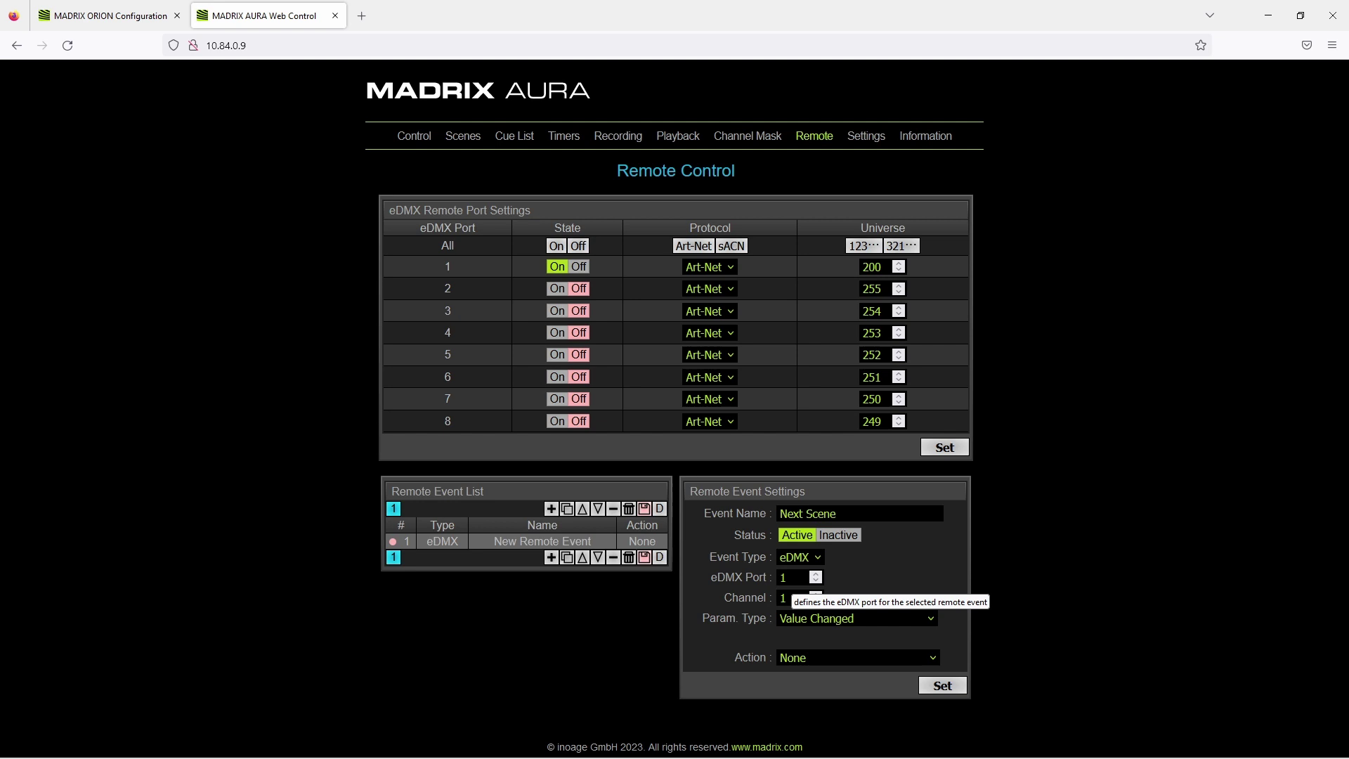
{"action": "double_click", "coordinate": [784, 598]}
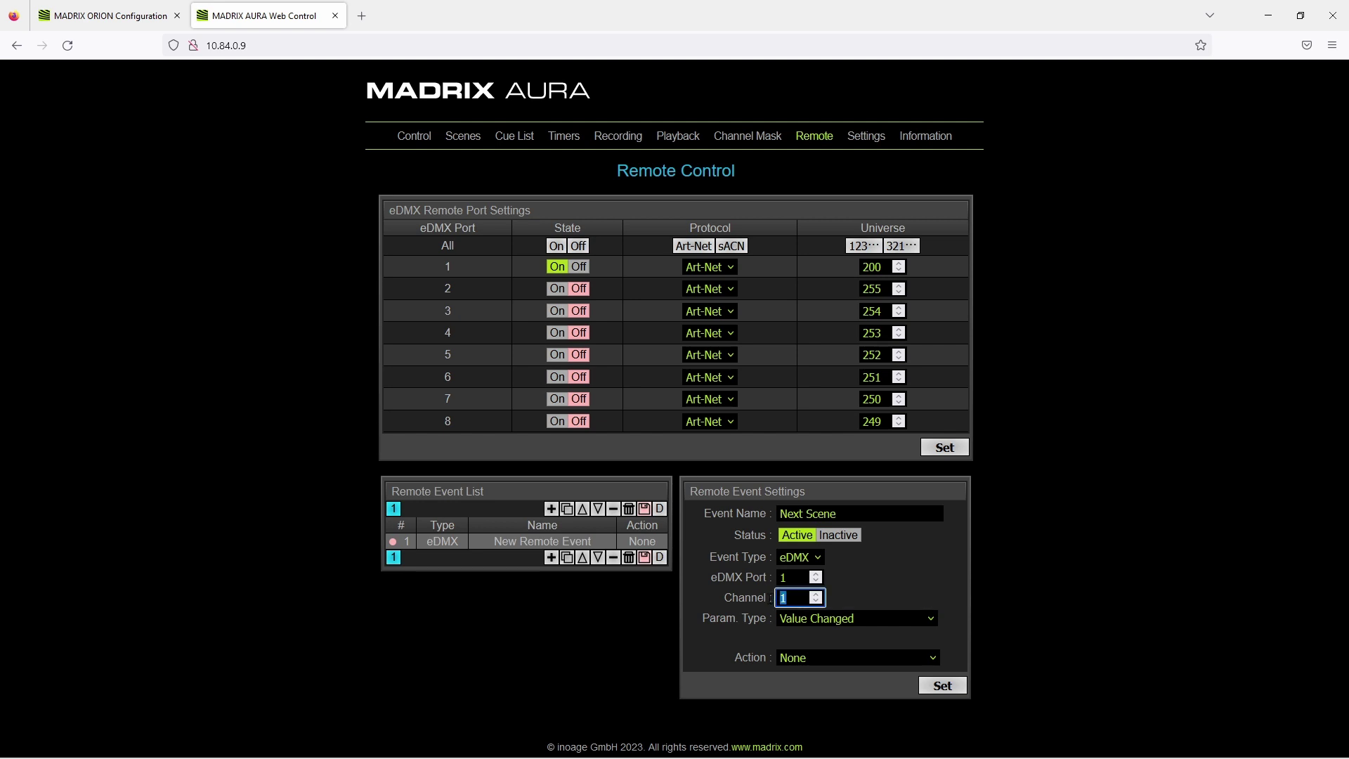
{"action": "type", "text": "4"}
Step: Make the event trigger on Value Above 127 with action Next Cue, and apply
{"action": "left_click", "coordinate": [931, 620]}
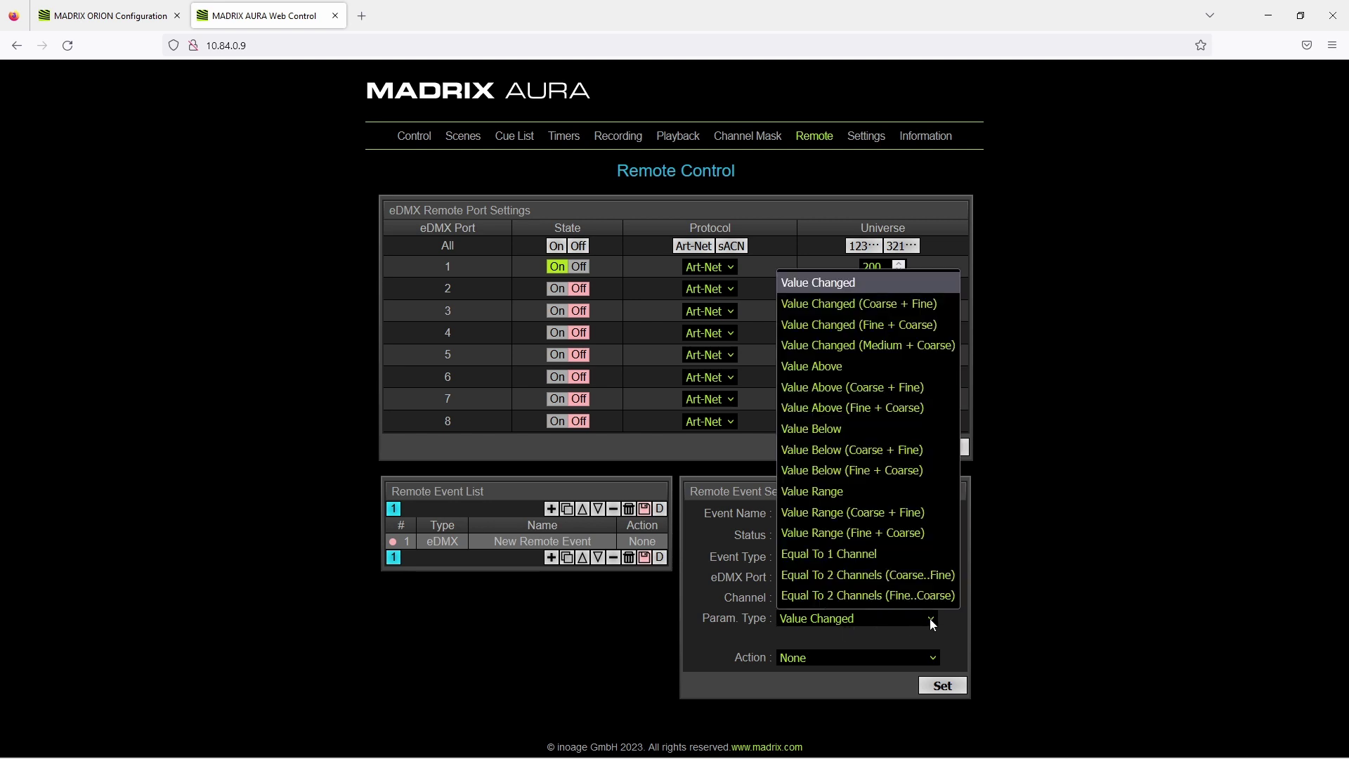
{"action": "left_click", "coordinate": [840, 367]}
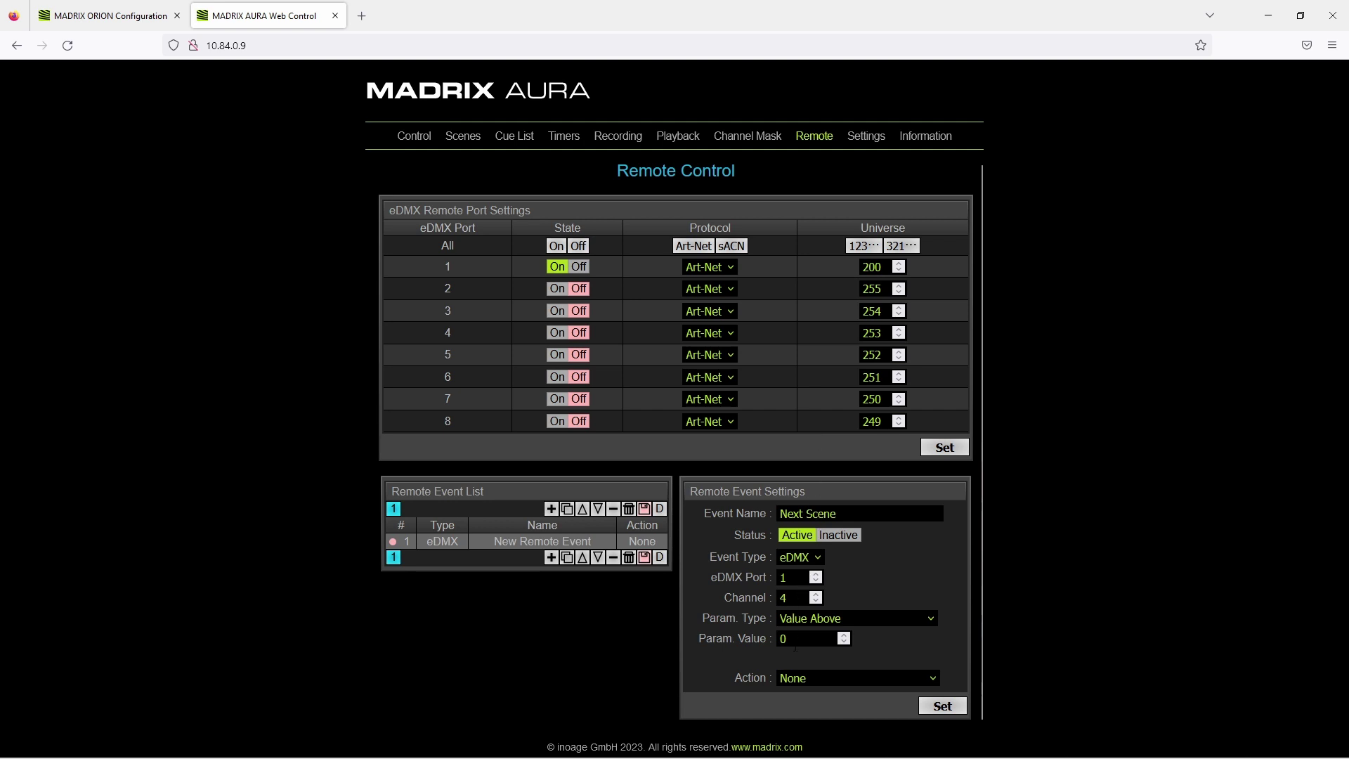
{"action": "double_click", "coordinate": [780, 636]}
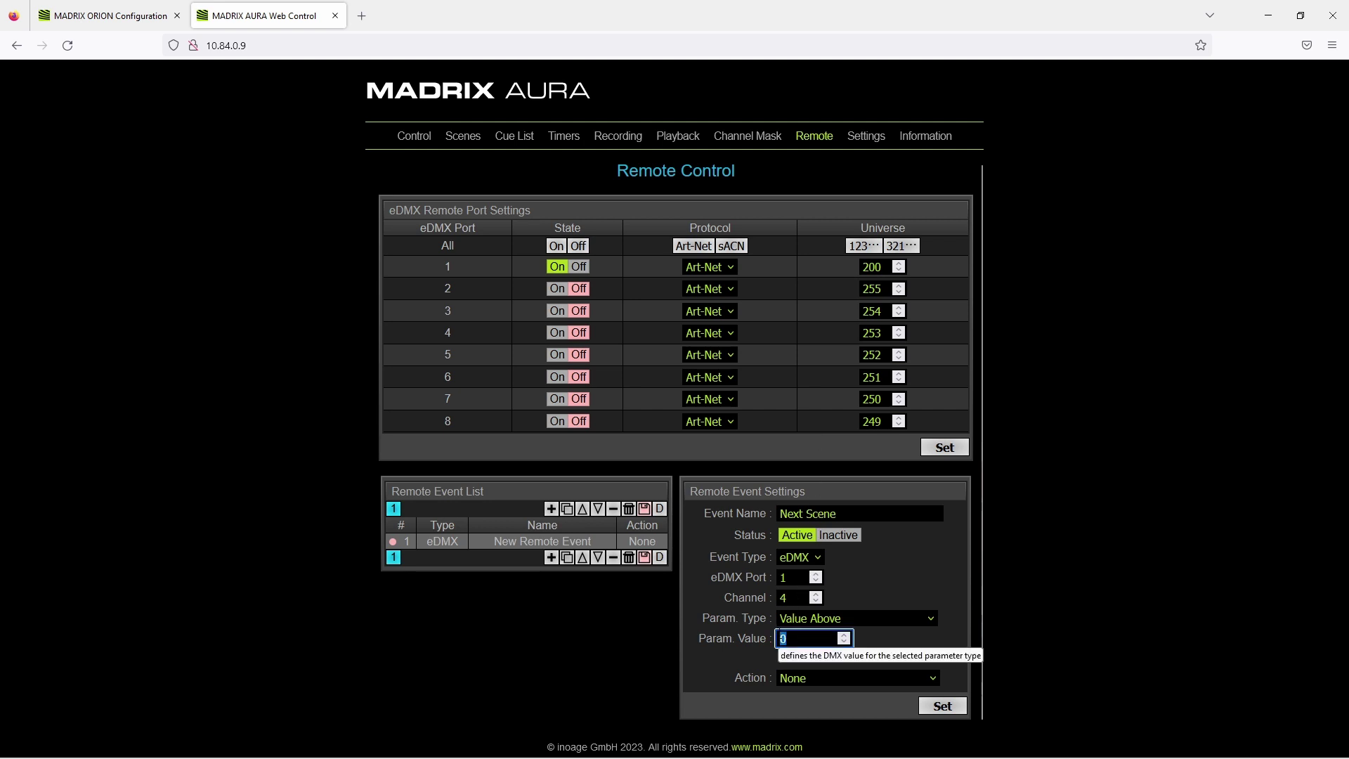
{"action": "type", "text": "127"}
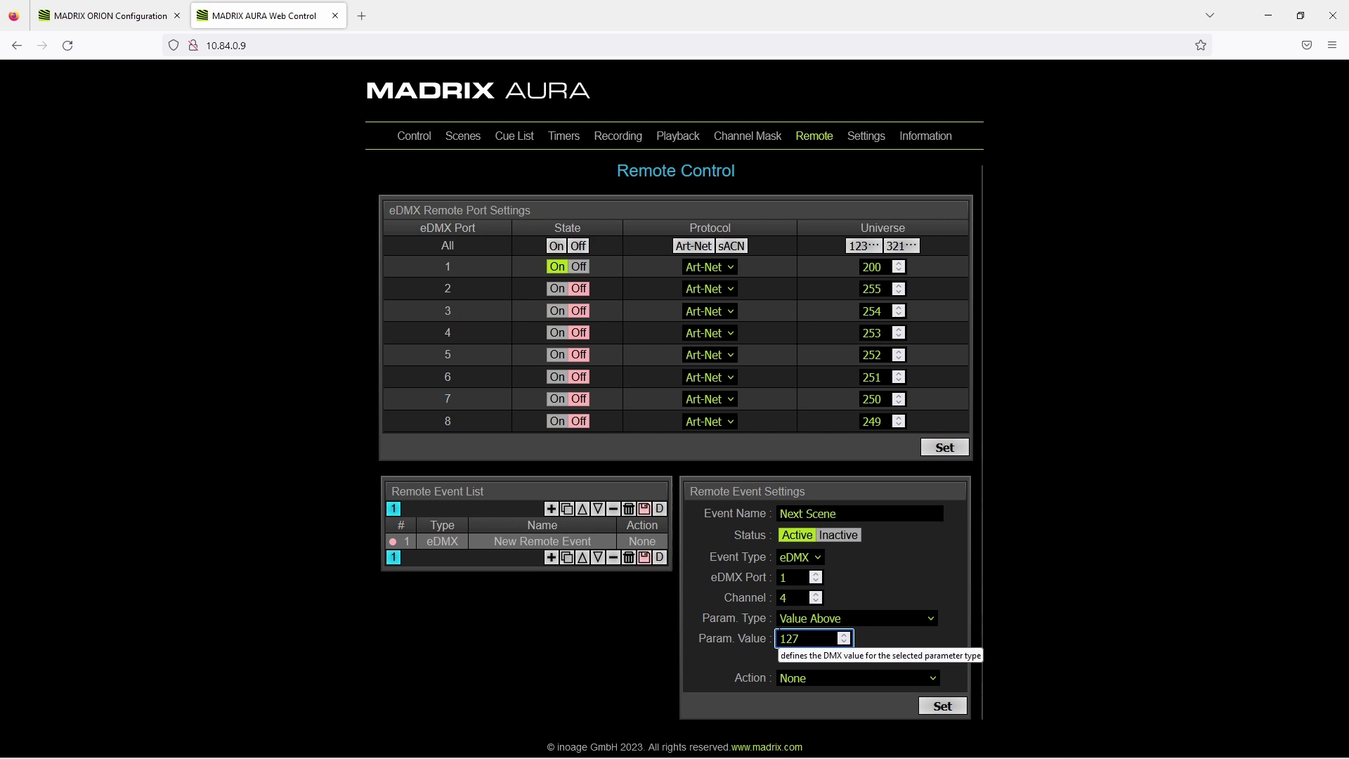
{"action": "left_click", "coordinate": [805, 681]}
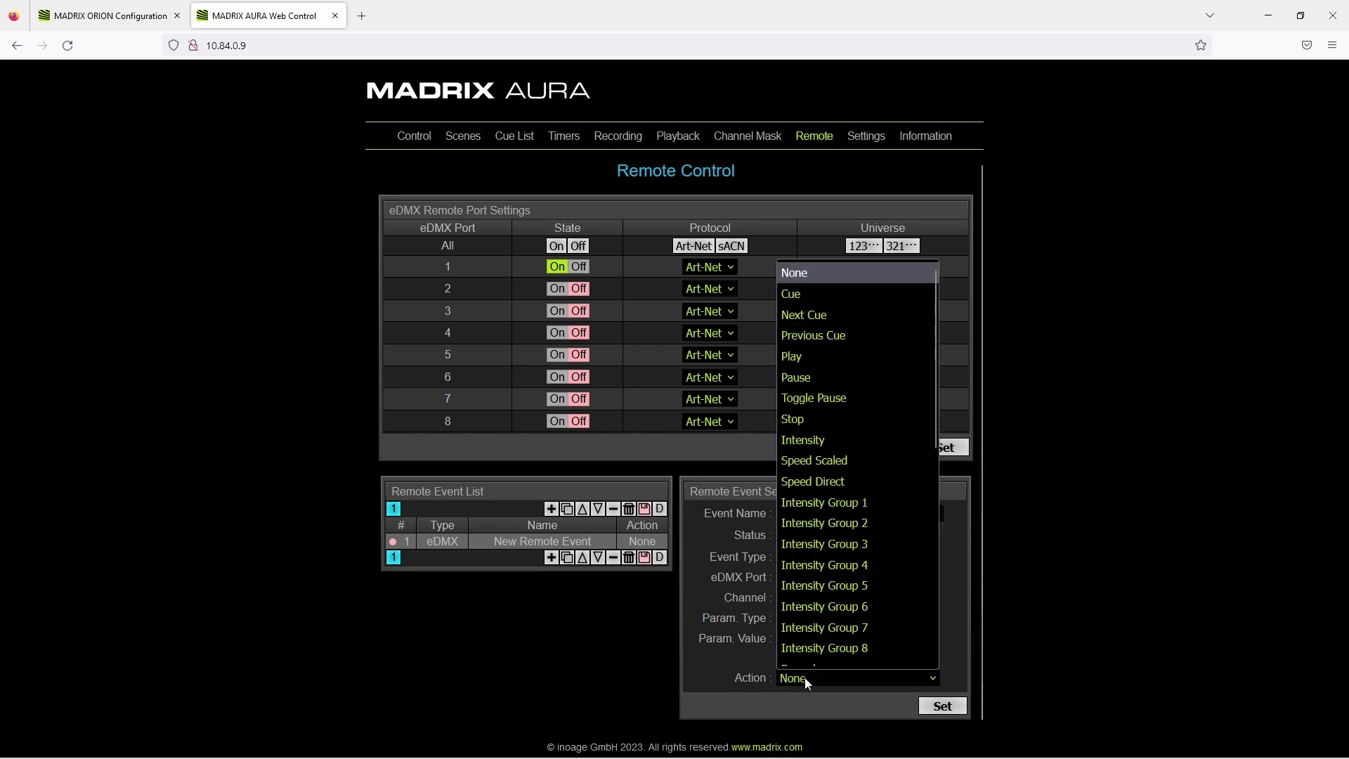
{"action": "left_click", "coordinate": [829, 309]}
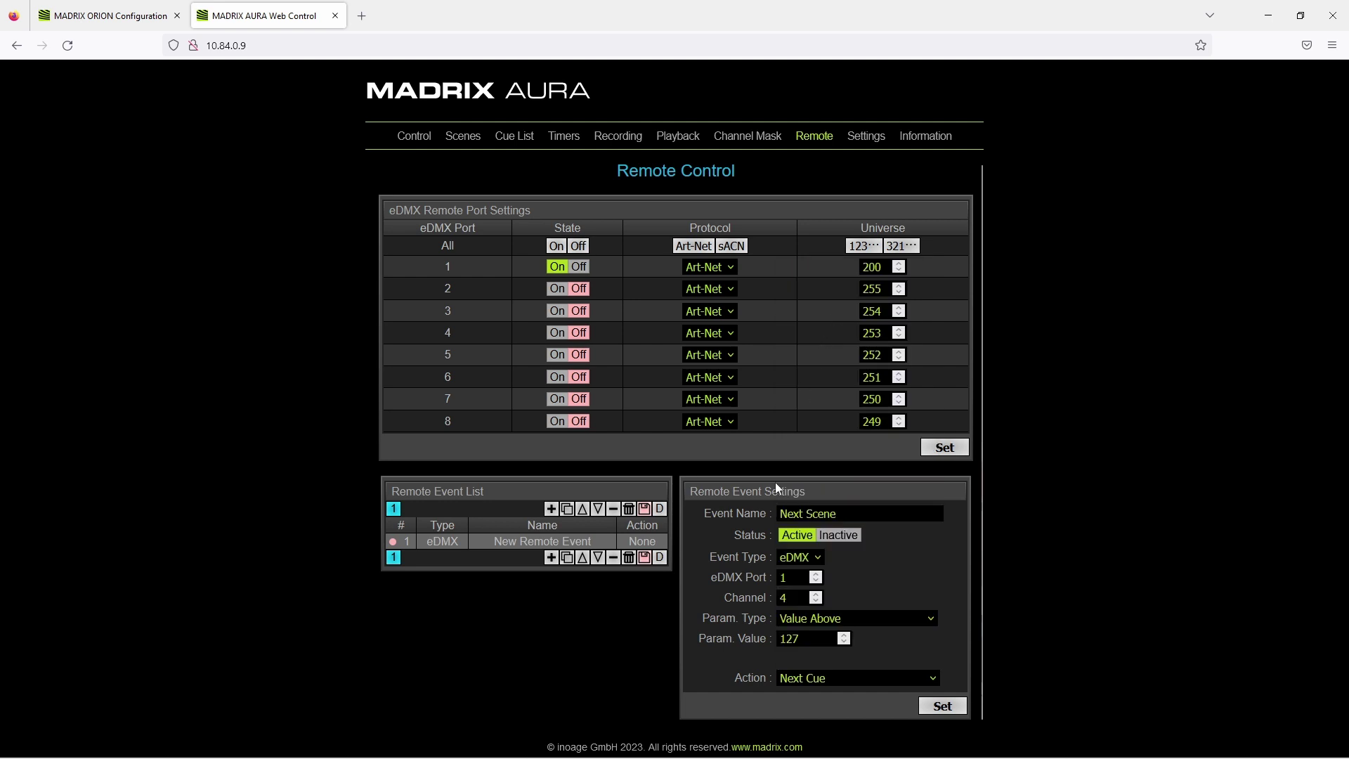
{"action": "left_click", "coordinate": [936, 711]}
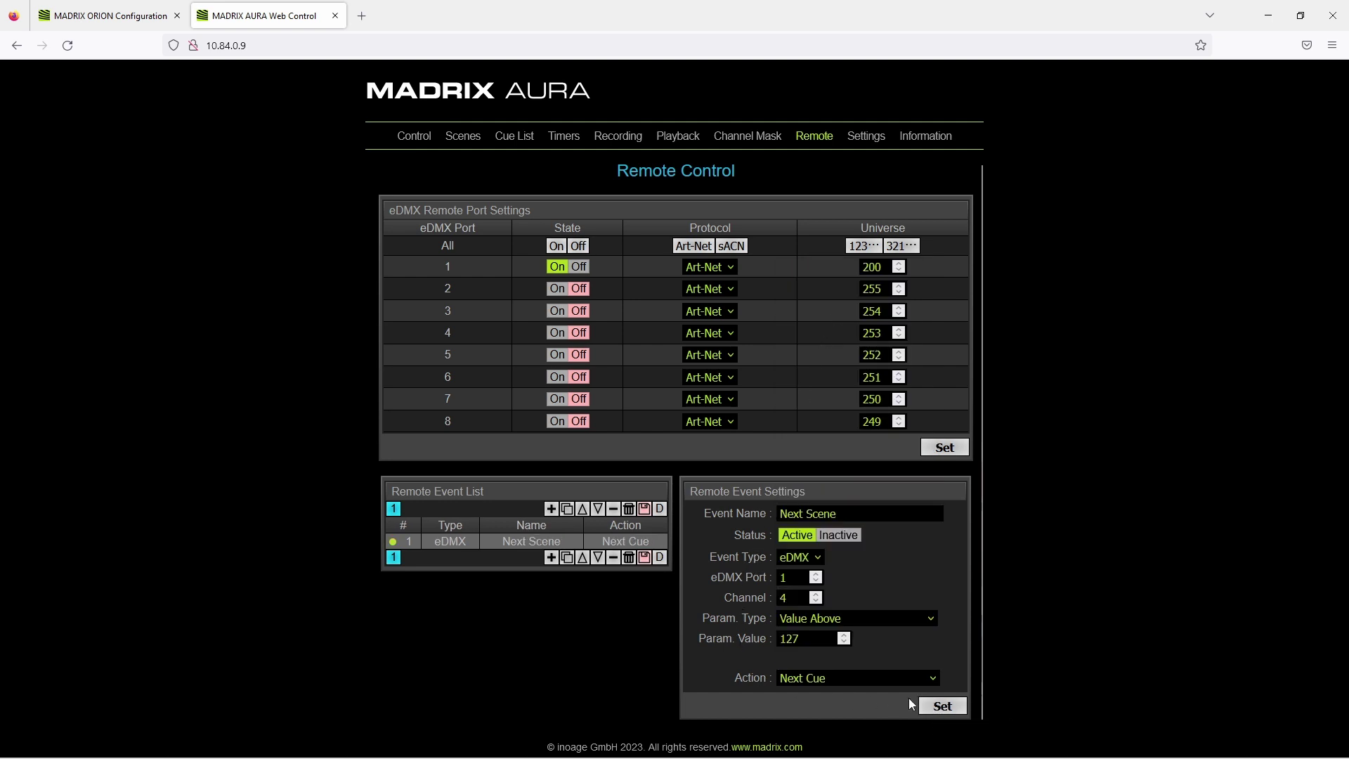
Step: Save the remote event configuration to the device's SD card
{"action": "left_click", "coordinate": [643, 558]}
Step: Return to the Live Control page showing cue '1 - Red'
{"action": "left_click", "coordinate": [419, 149]}
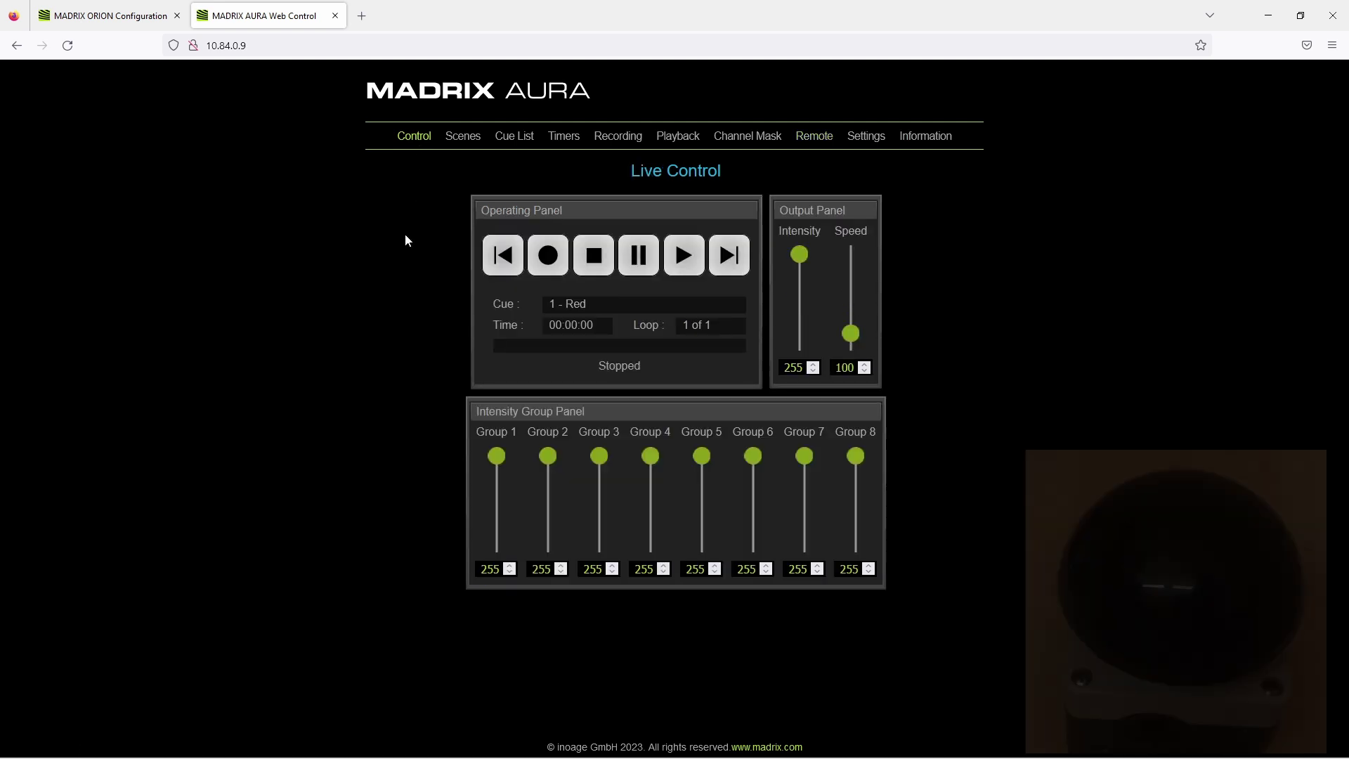